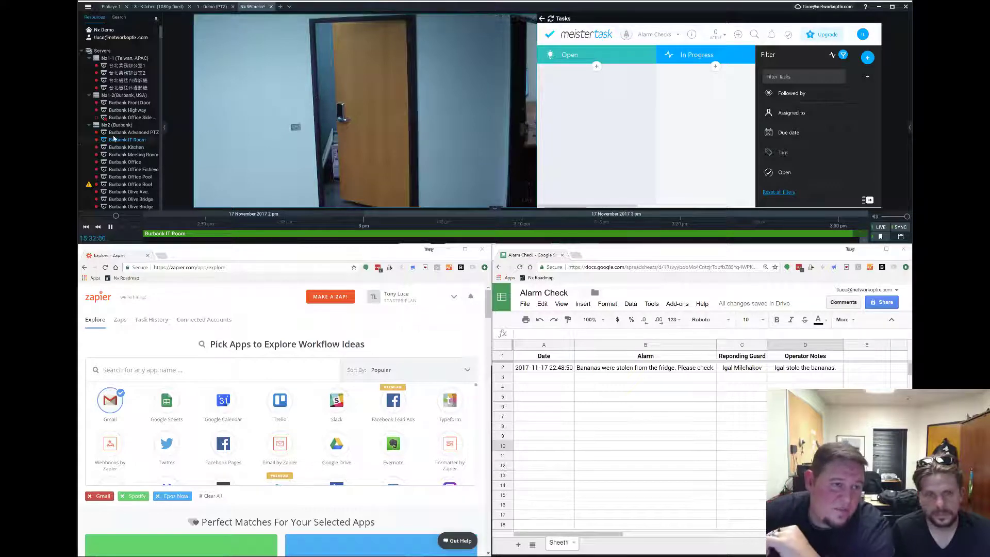
Drag the Burbank Kitchen camera from the Resources tree onto the layout beside the IT Room camera.
{"action": "left_click_drag", "start_coordinate": [136, 149], "coordinate": [202, 150]}
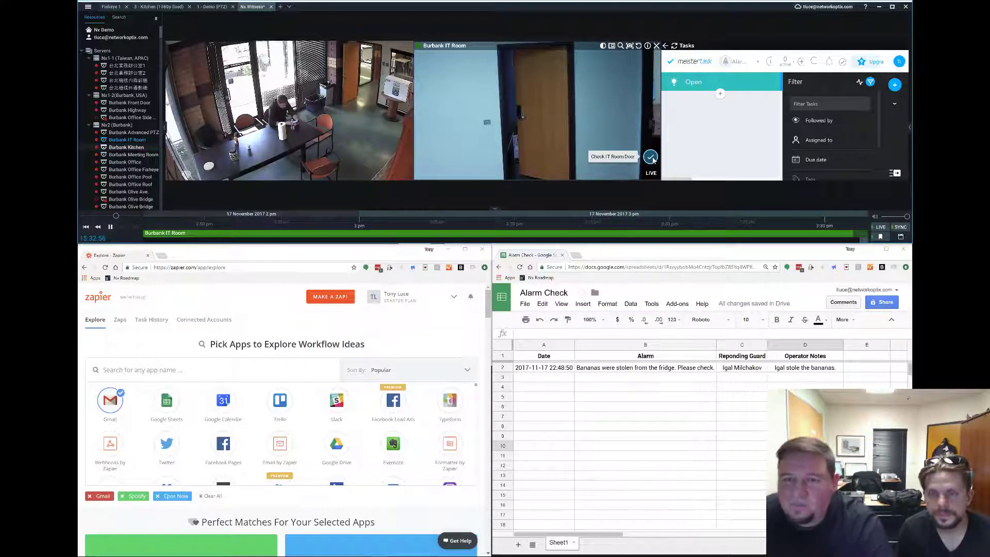
Fire the Check IT Room Door trigger, remove the Kitchen tile, and move the alarm task to In Progress.
{"action": "left_click", "coordinate": [651, 157]}
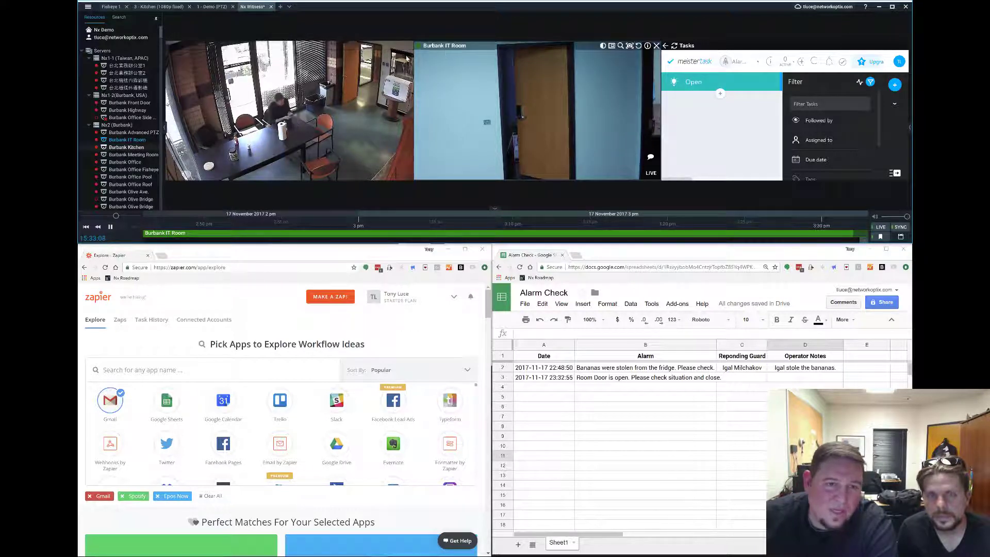
{"action": "key", "text": "Delete"}
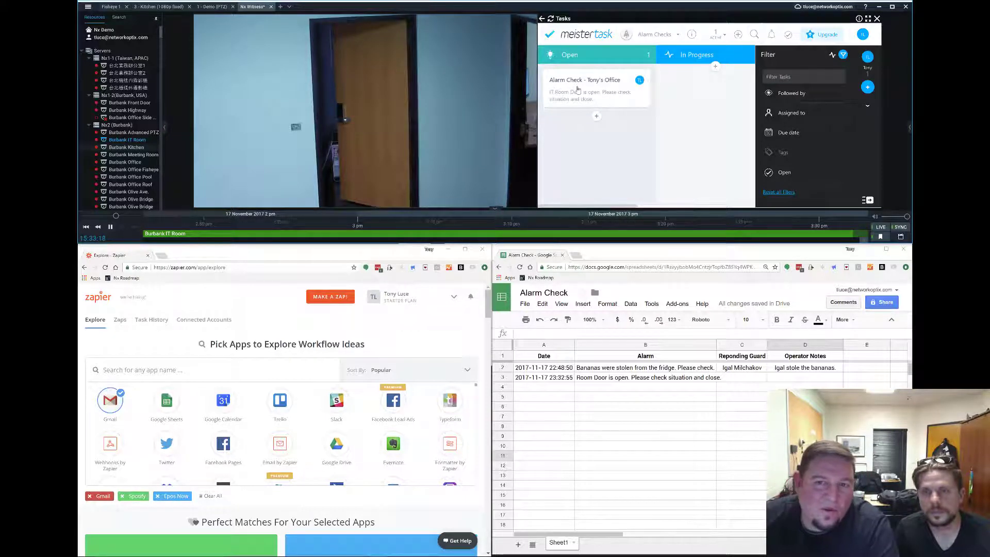
{"action": "left_click", "coordinate": [590, 170]}
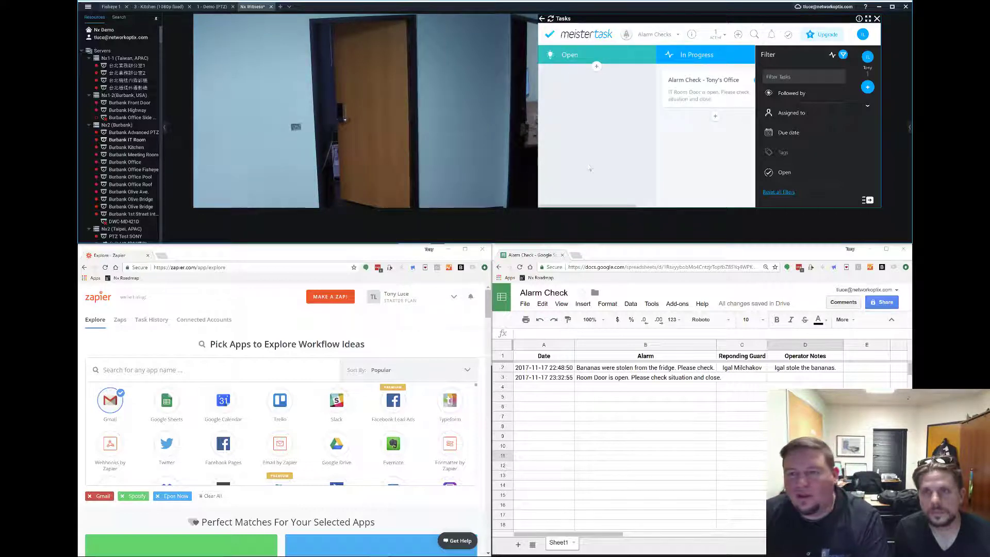
Bring back the IT Room camera's timeline to check the new bookmark.
{"action": "mouse_move", "coordinate": [454, 150]}
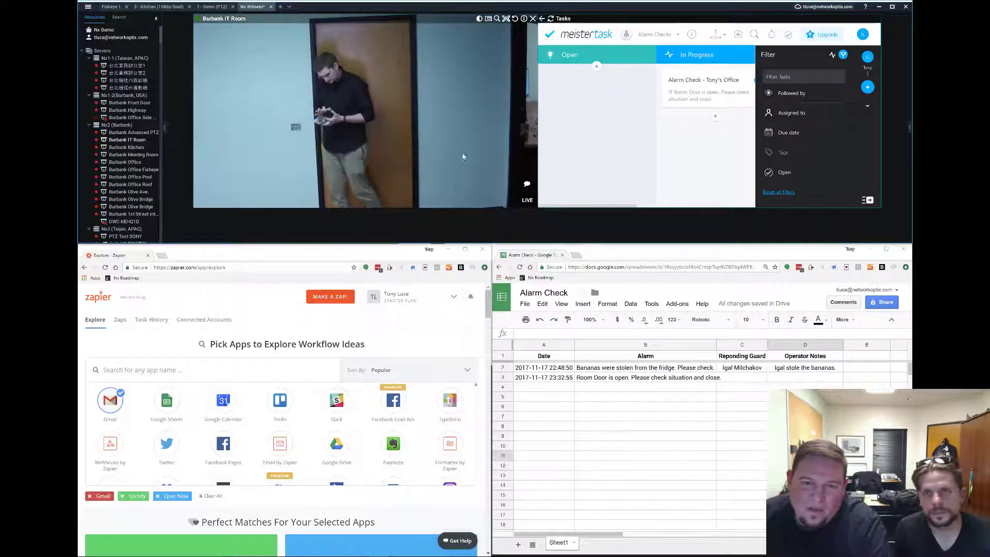
{"action": "left_click", "coordinate": [478, 180]}
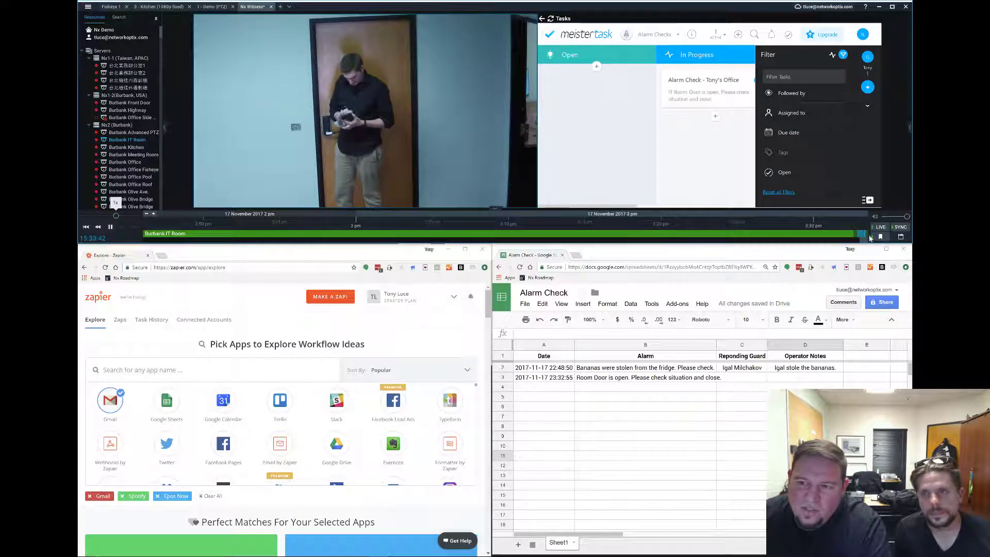
{"action": "mouse_move", "coordinate": [865, 237]}
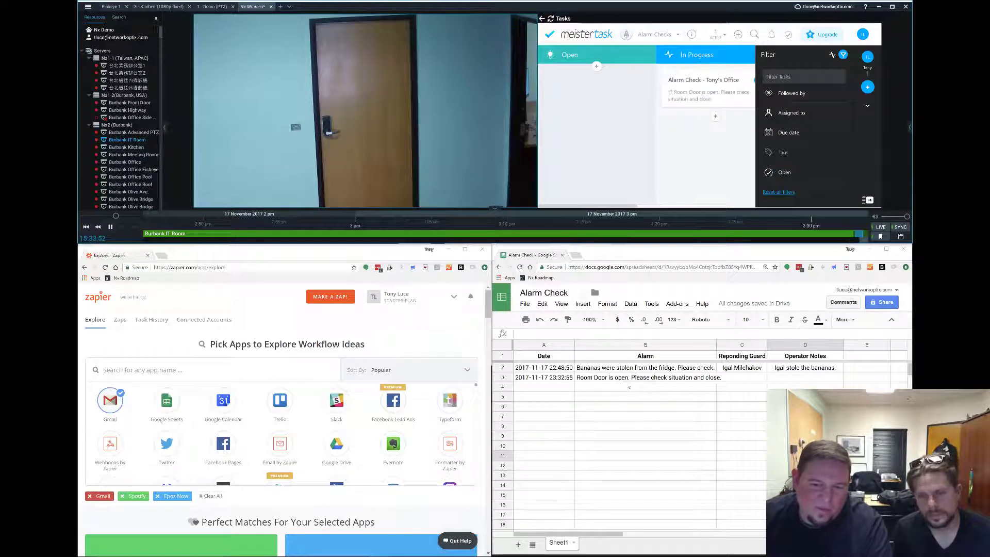
Enter the responding guard's name in C3 and the note 'Door closed. No issue.' in D3.
{"action": "left_click", "coordinate": [645, 378]}
{"action": "left_click", "coordinate": [747, 381]}
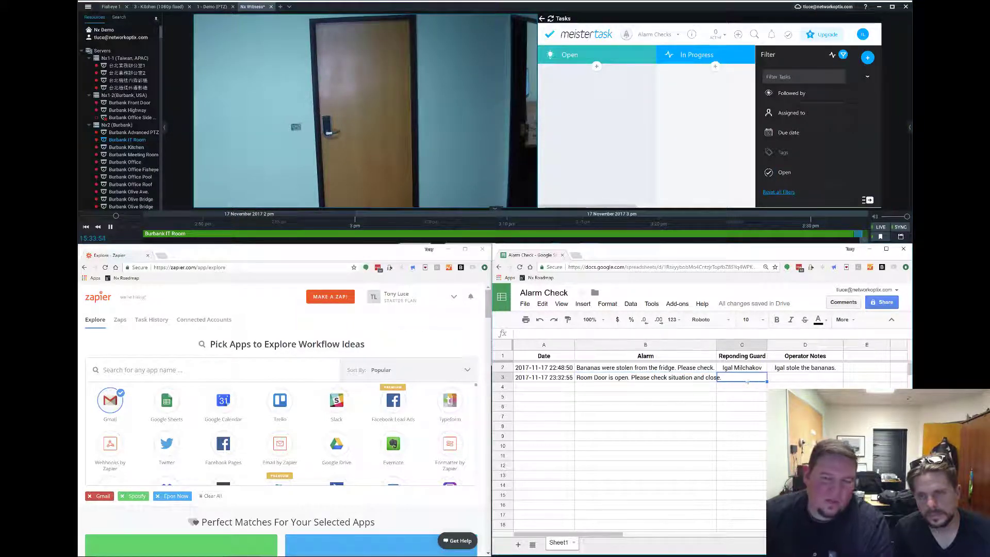
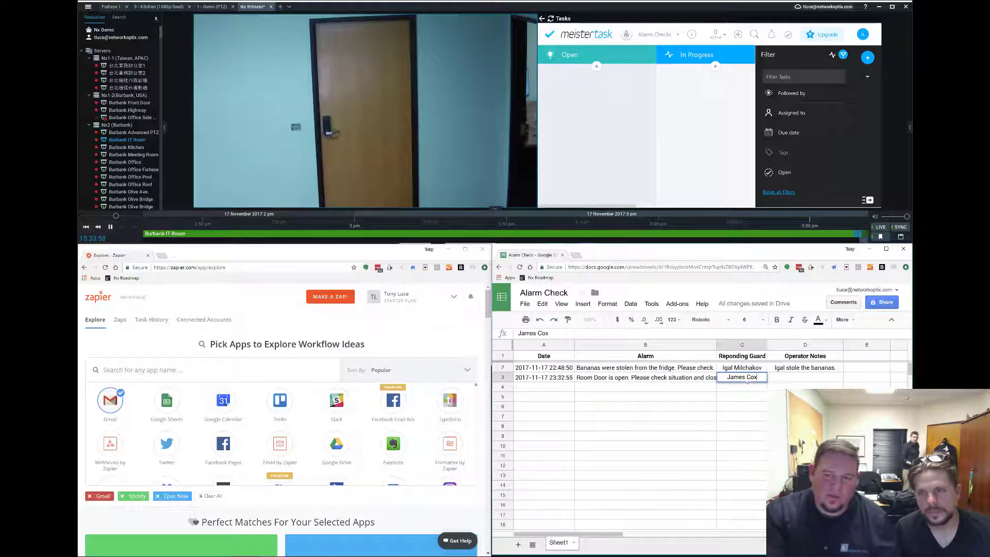
{"action": "key", "text": "Tab"}
{"action": "type", "text": "Door closed. No issue."}
{"action": "left_click", "coordinate": [672, 408]}
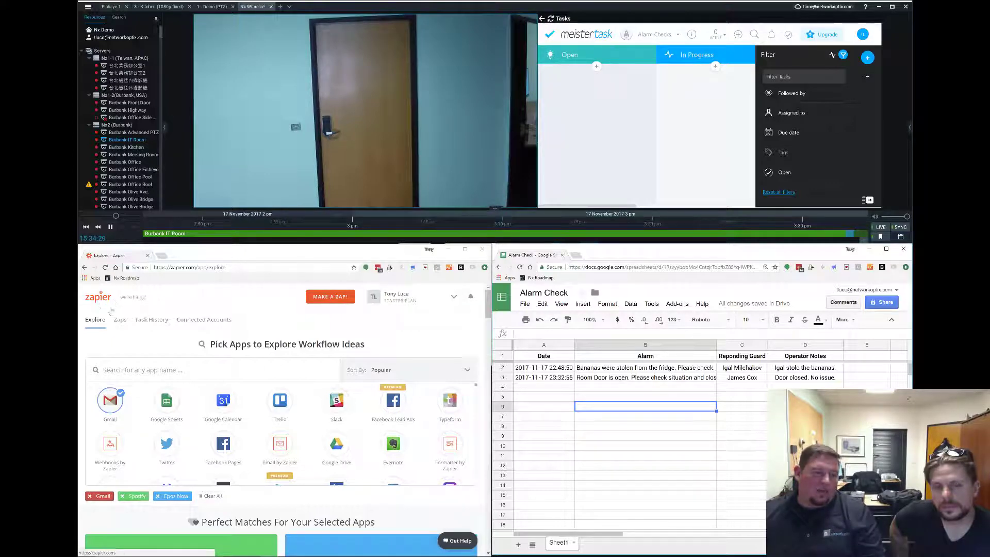
Open the Check Alarm zap, maximize the browser, and expand the Receive Http Action From Nx step.
{"action": "left_click", "coordinate": [119, 319]}
{"action": "scroll", "coordinate": [365, 435], "scroll_direction": "down", "scroll_amount": 3}
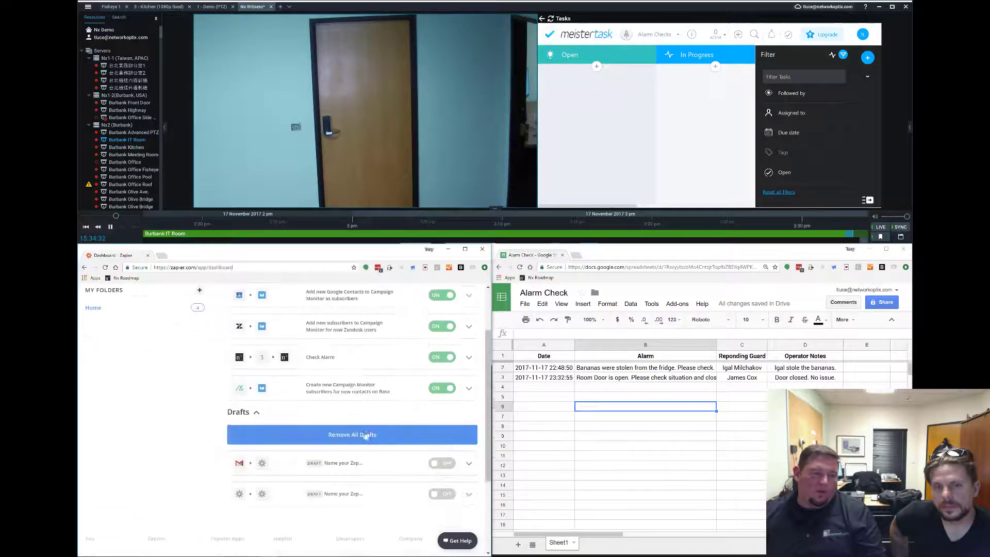
{"action": "left_click", "coordinate": [399, 360]}
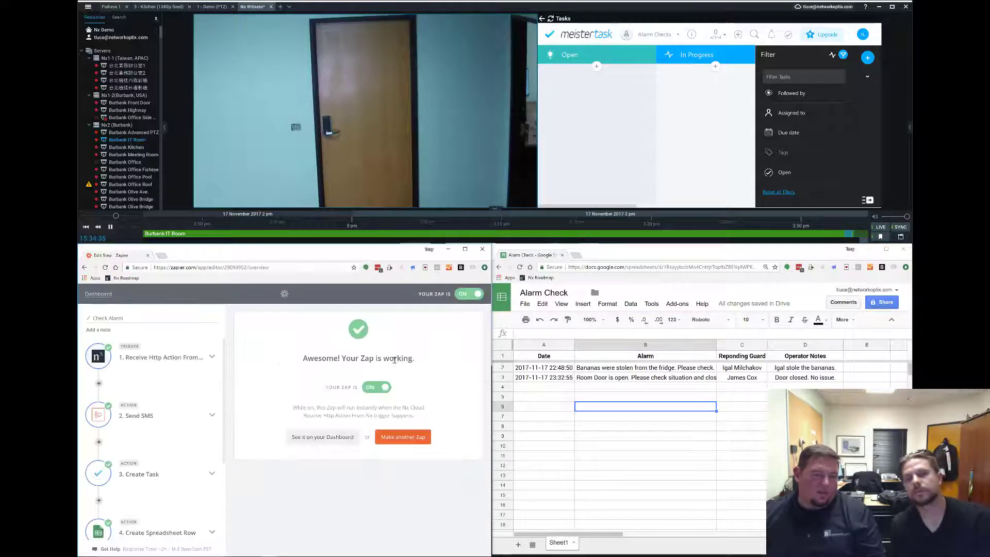
{"action": "key", "text": "super+Up"}
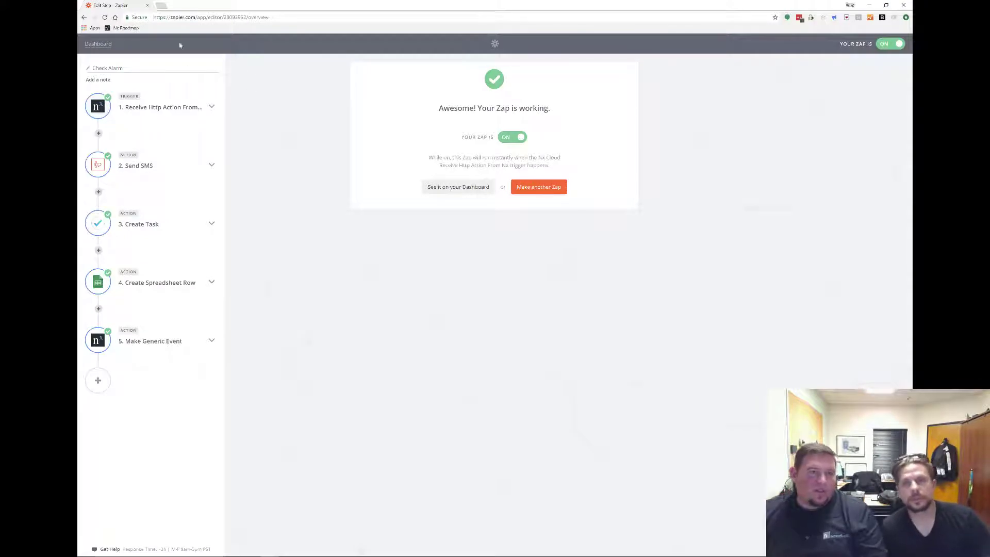
{"action": "left_click", "coordinate": [191, 108]}
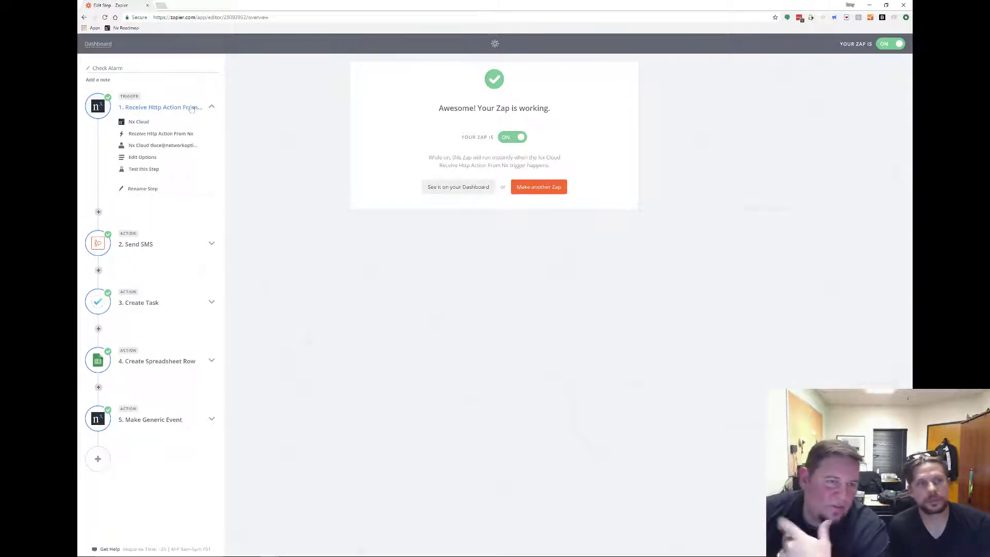
Review the trigger's Nx Cloud app, event and connected account, then dismiss the Connect an Account popup.
{"action": "left_click", "coordinate": [139, 123]}
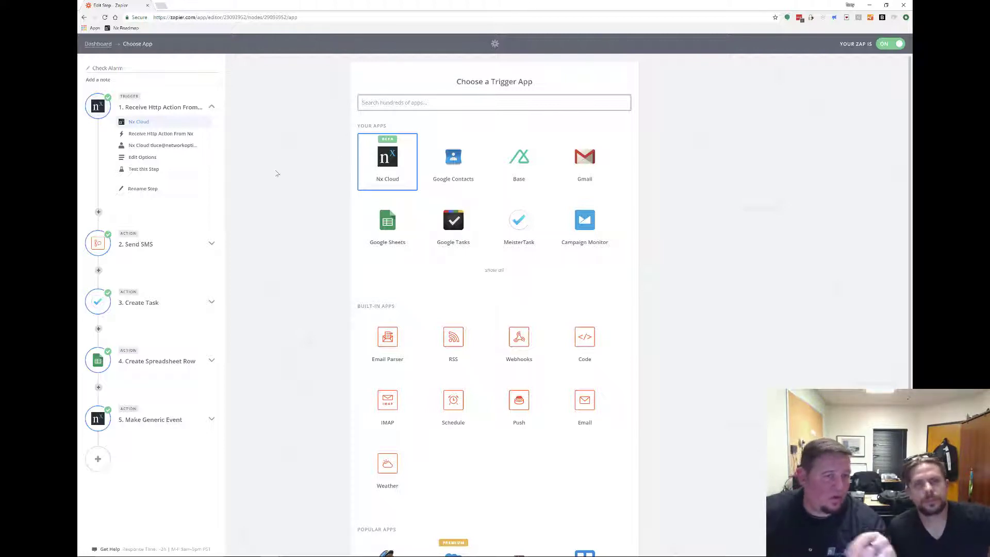
{"action": "left_click", "coordinate": [187, 135]}
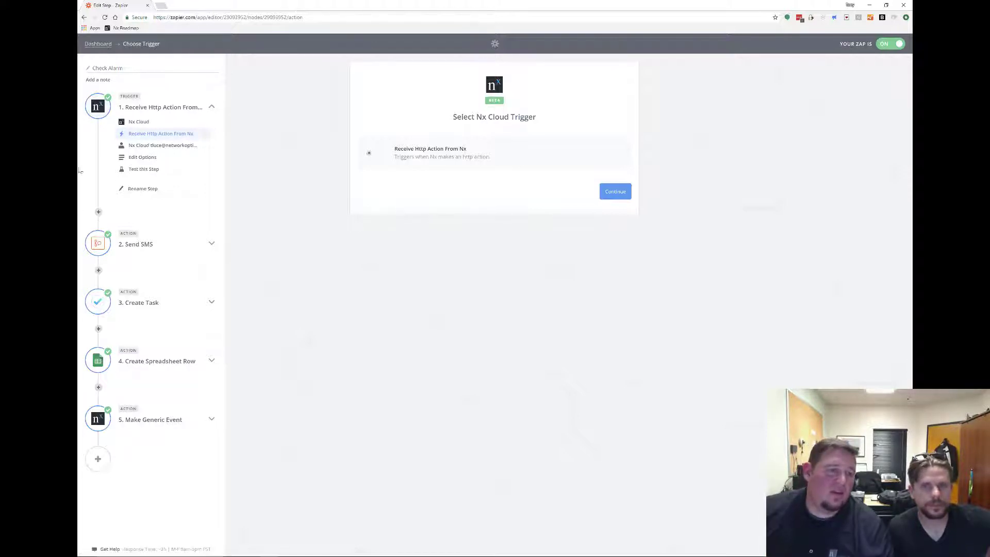
{"action": "left_click", "coordinate": [154, 145]}
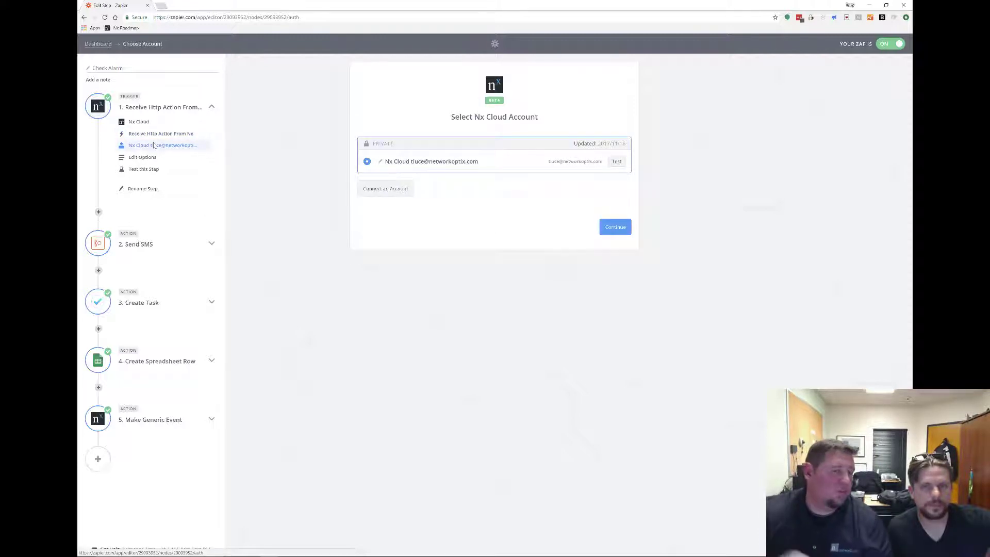
{"action": "left_click", "coordinate": [387, 191]}
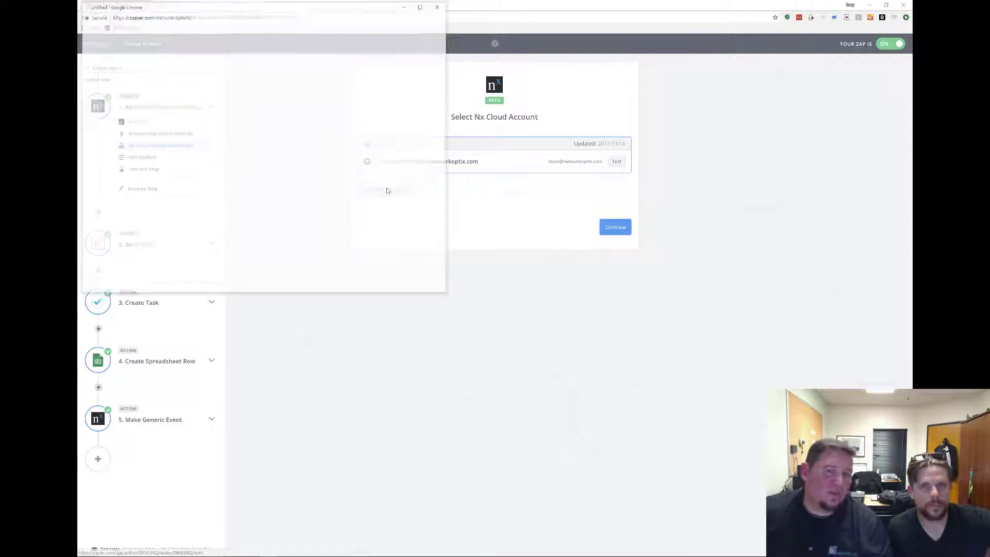
{"action": "left_click_drag", "start_coordinate": [312, 7], "coordinate": [512, 85]}
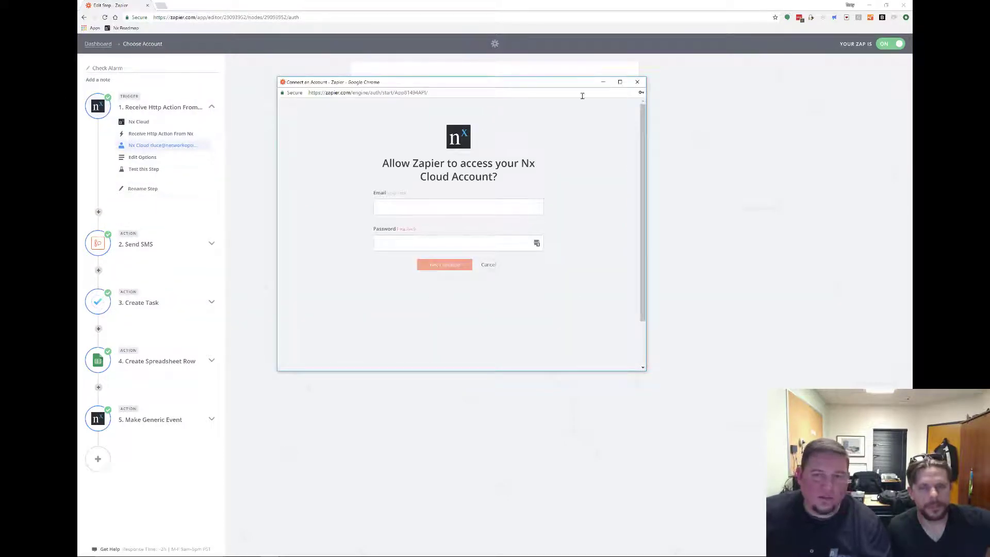
{"action": "left_click", "coordinate": [638, 82]}
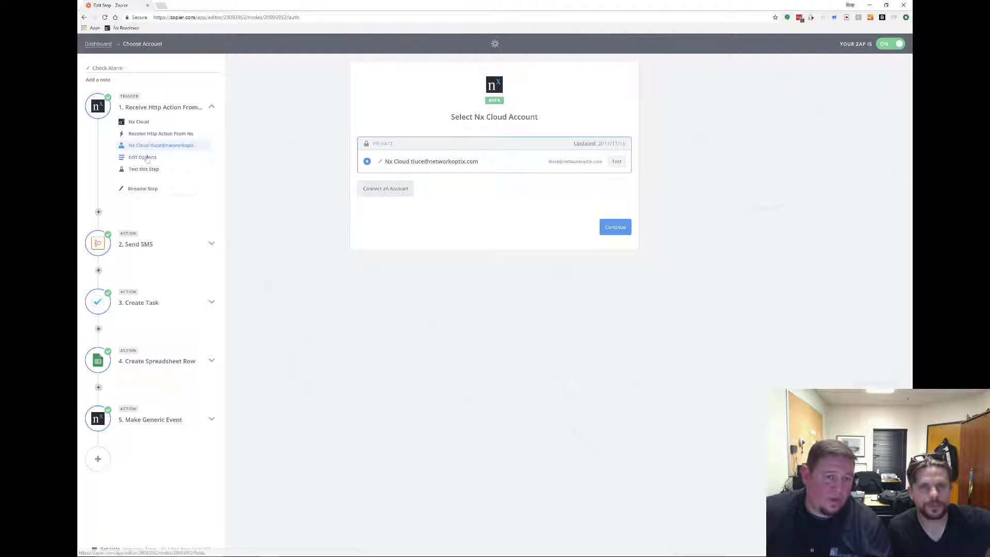
Open step 1's Edit Options to show system Nx Demo and the IT Room door caption.
{"action": "left_click", "coordinate": [147, 157]}
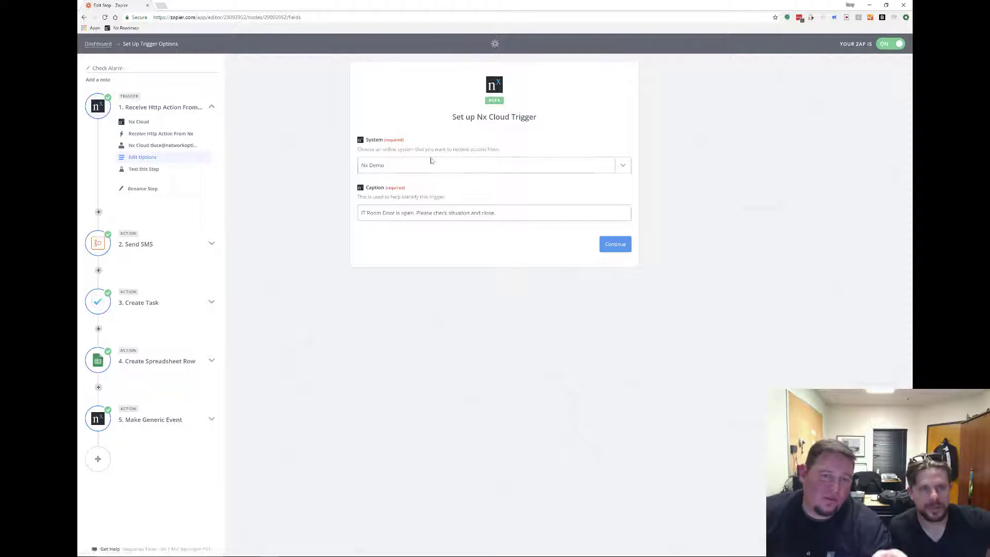
Restore the browser, then open and close the IT Room camera's event rules.
{"action": "left_click", "coordinate": [887, 5]}
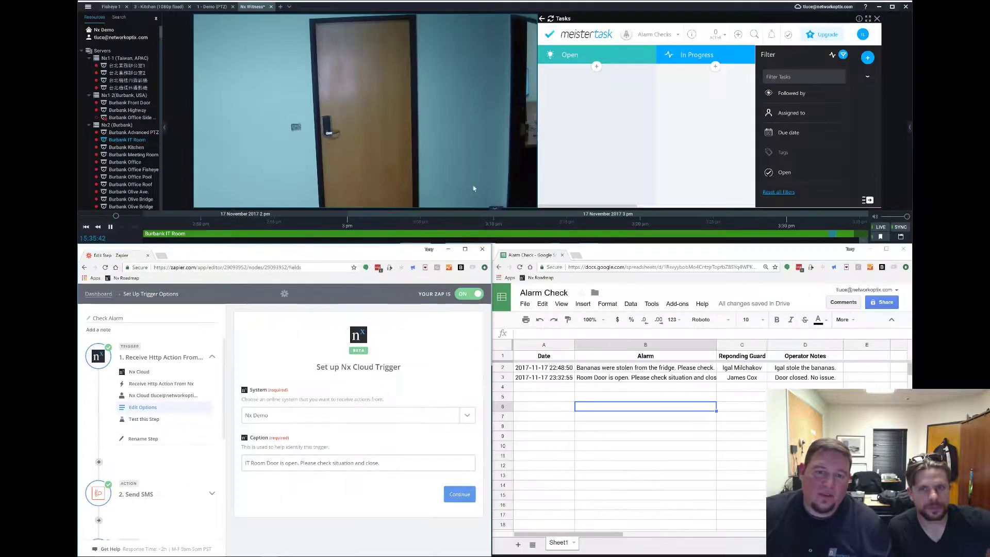
{"action": "right_click", "coordinate": [467, 166]}
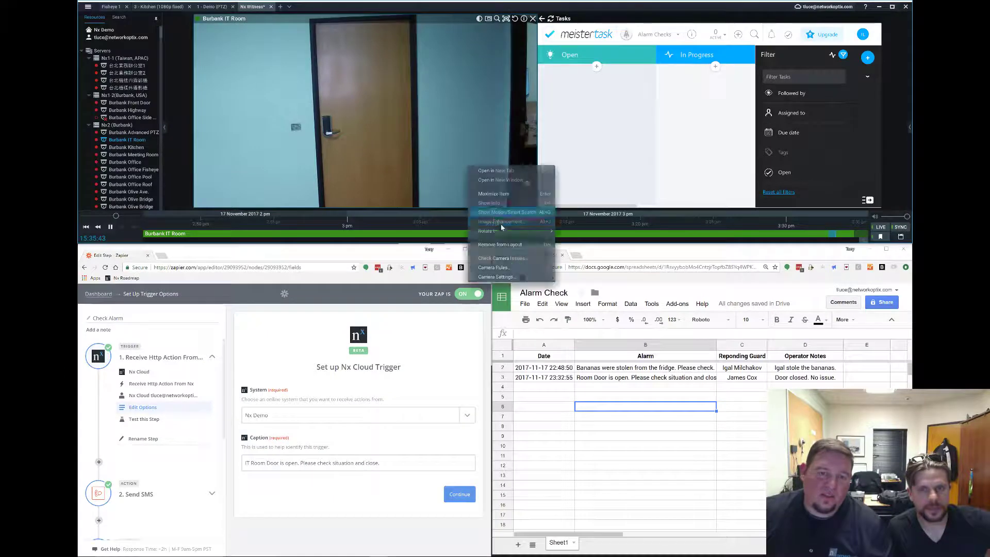
{"action": "left_click", "coordinate": [514, 268]}
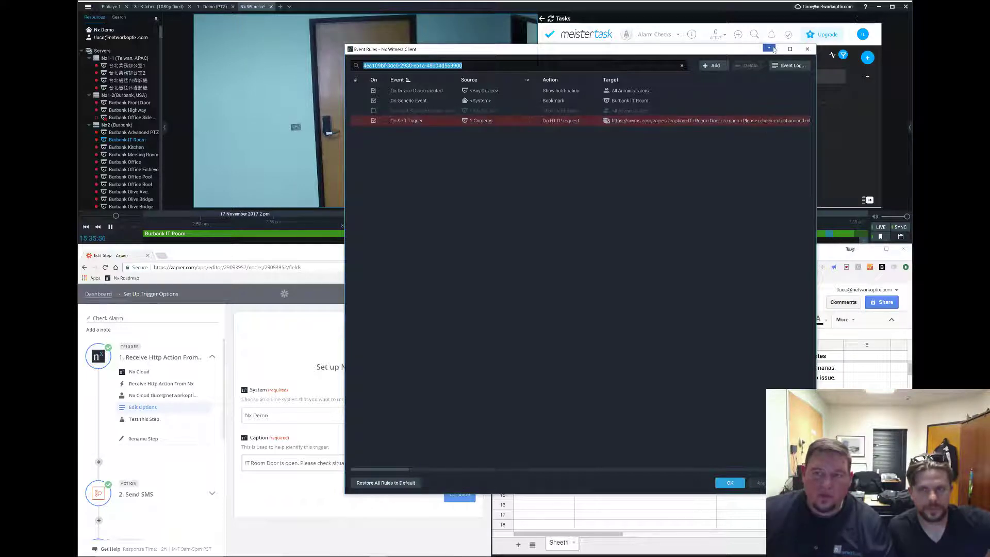
{"action": "left_click", "coordinate": [803, 52]}
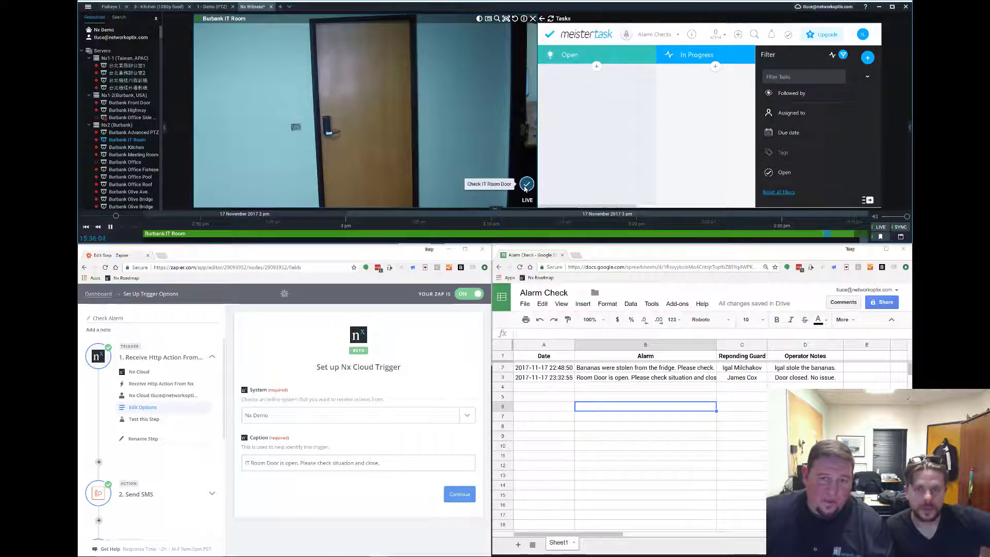
Rename the On Soft Trigger rule to Check IT Room, keeping the invalid rules enabled.
{"action": "right_click", "coordinate": [501, 155]}
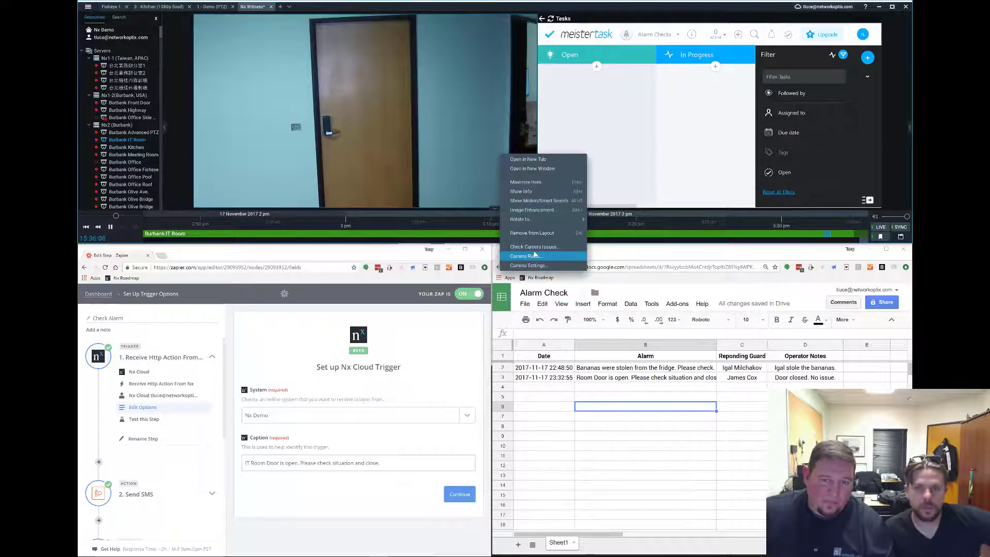
{"action": "left_click", "coordinate": [531, 247]}
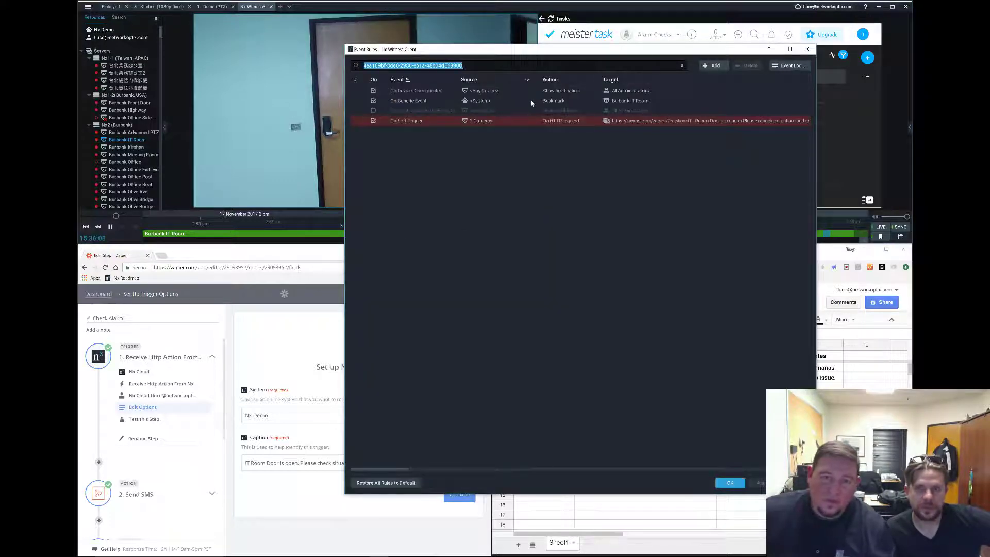
{"action": "left_click", "coordinate": [534, 118]}
{"action": "double_click", "coordinate": [428, 360]}
{"action": "key", "text": "BackSpace"}
{"action": "key", "text": "Return"}
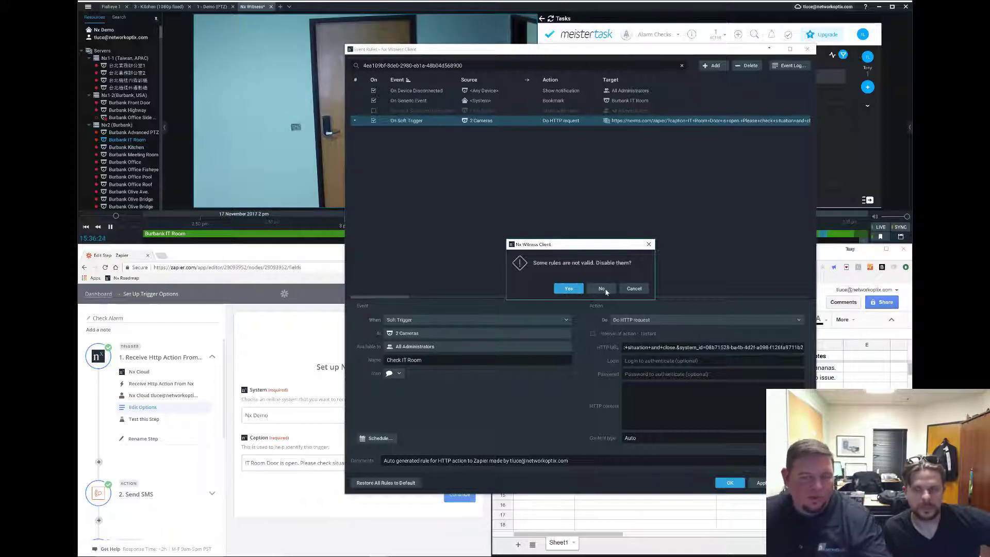
{"action": "left_click", "coordinate": [604, 289]}
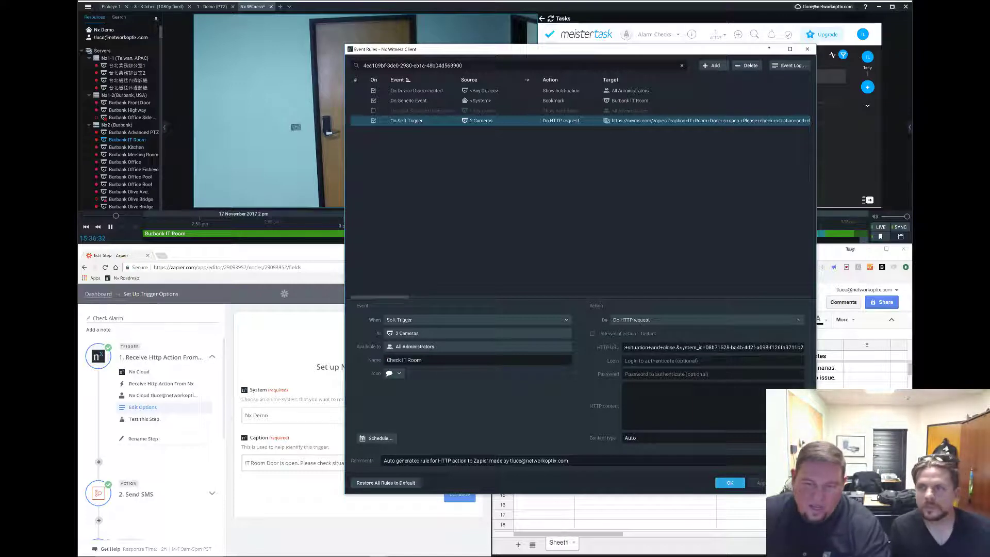
Inspect the full Zapier HTTP request address in the rule's action.
{"action": "left_click_drag", "start_coordinate": [802, 347], "coordinate": [844, 356]}
{"action": "left_click", "coordinate": [712, 347]}
{"action": "left_click", "coordinate": [625, 347]}
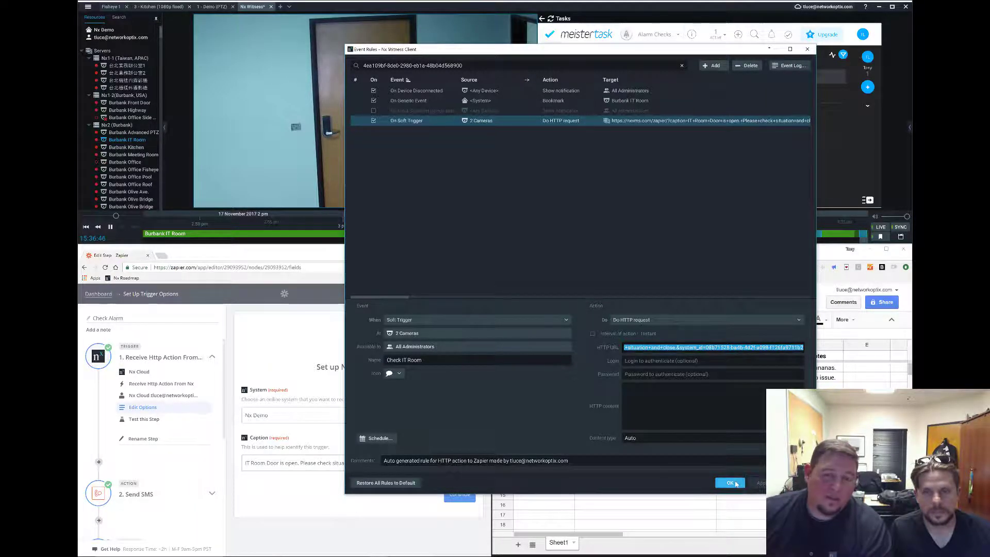
Save the Nx event rules, then review the zap's Send SMS and Create Task steps.
{"action": "left_click", "coordinate": [738, 481]}
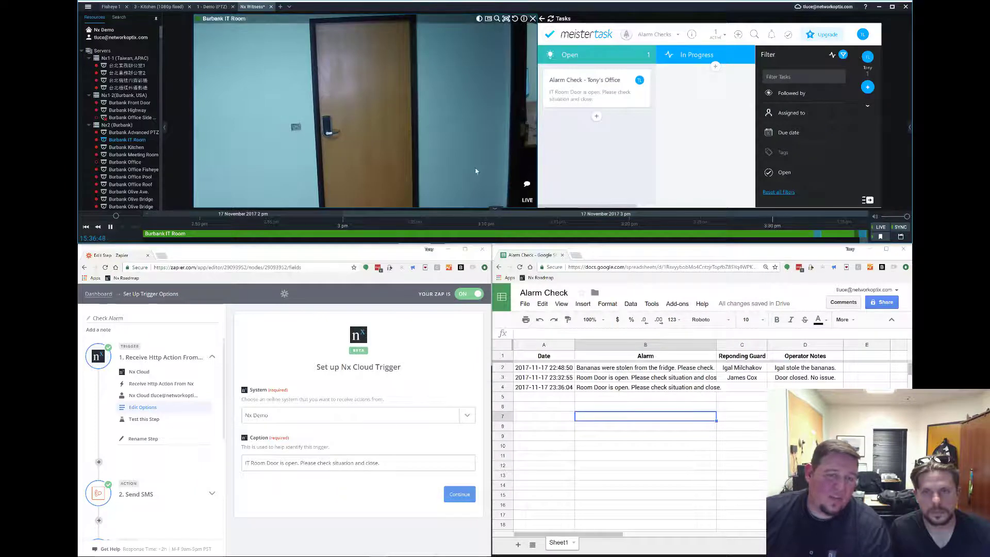
{"action": "left_click", "coordinate": [178, 494]}
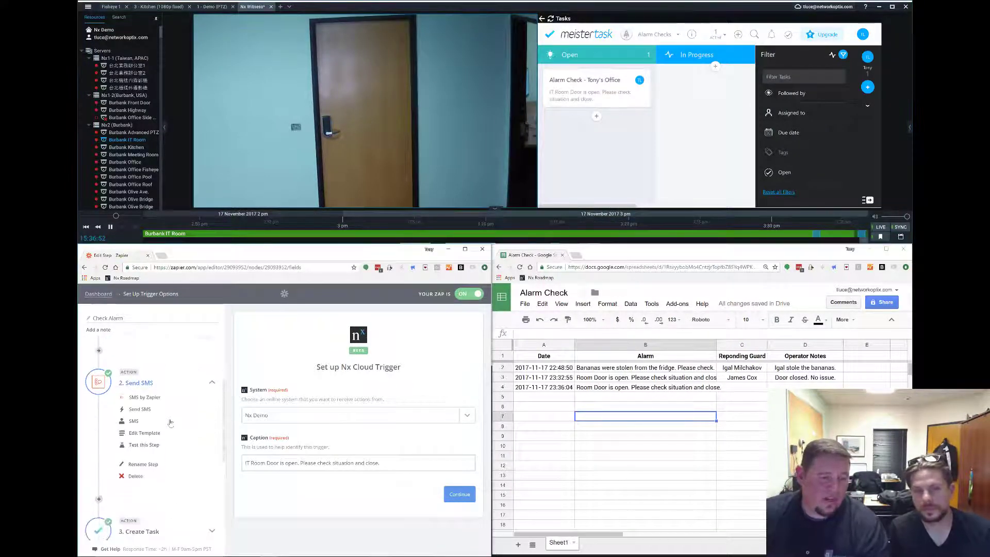
{"action": "left_click", "coordinate": [151, 398]}
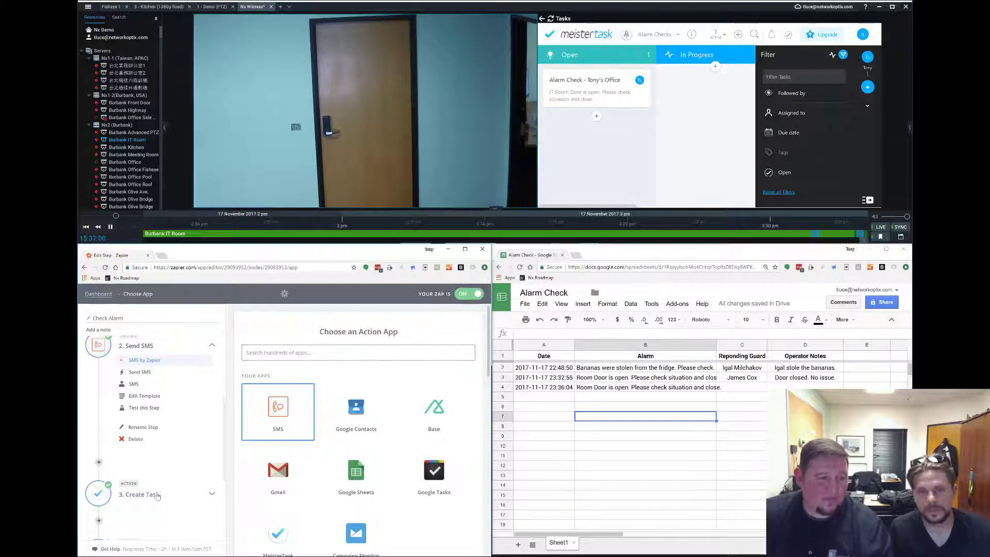
{"action": "left_click", "coordinate": [158, 496]}
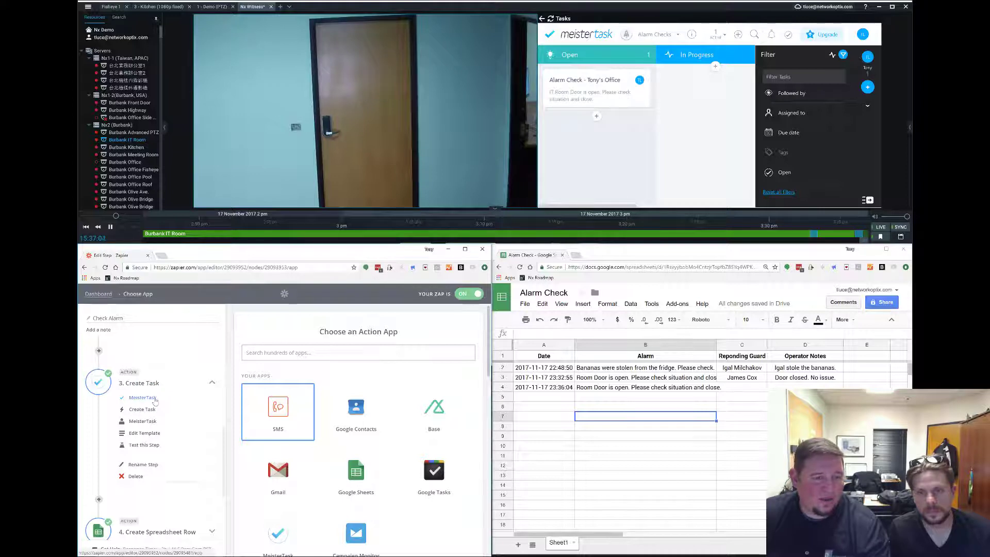
{"action": "left_click", "coordinate": [601, 92]}
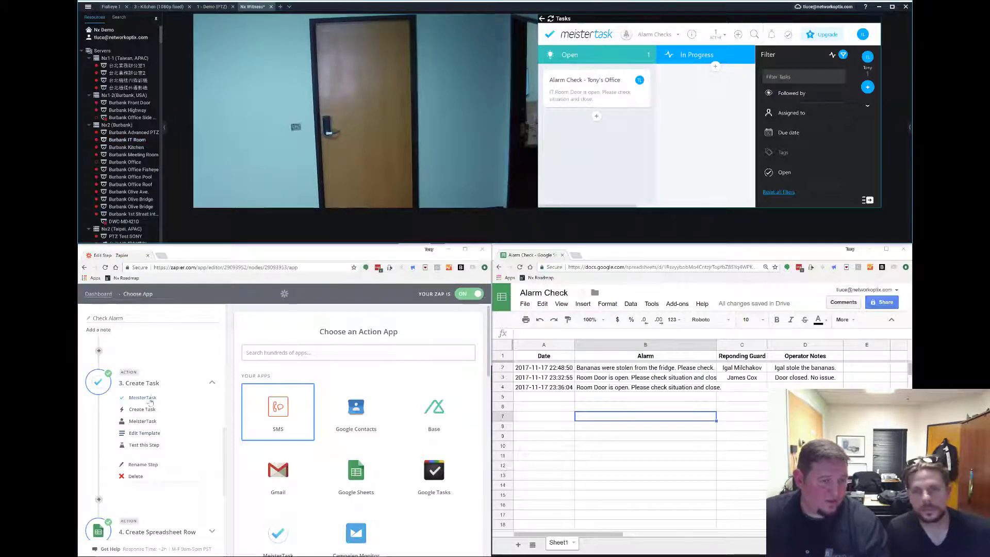
Review the Create Spreadsheet Row and Make Generic Event steps at the end of the zap.
{"action": "scroll", "coordinate": [154, 409], "scroll_direction": "down", "scroll_amount": 2}
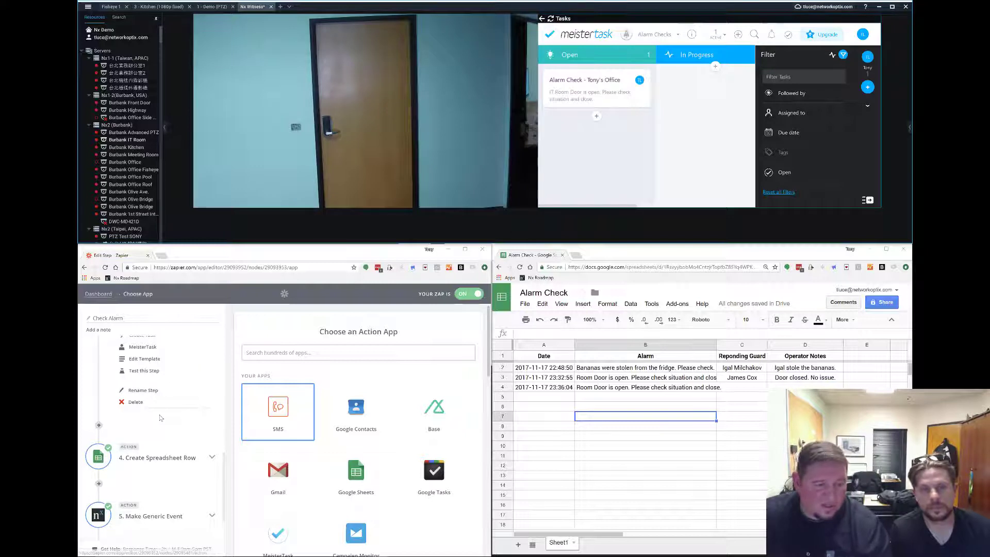
{"action": "scroll", "coordinate": [157, 418], "scroll_direction": "down", "scroll_amount": 1}
{"action": "left_click", "coordinate": [164, 422]}
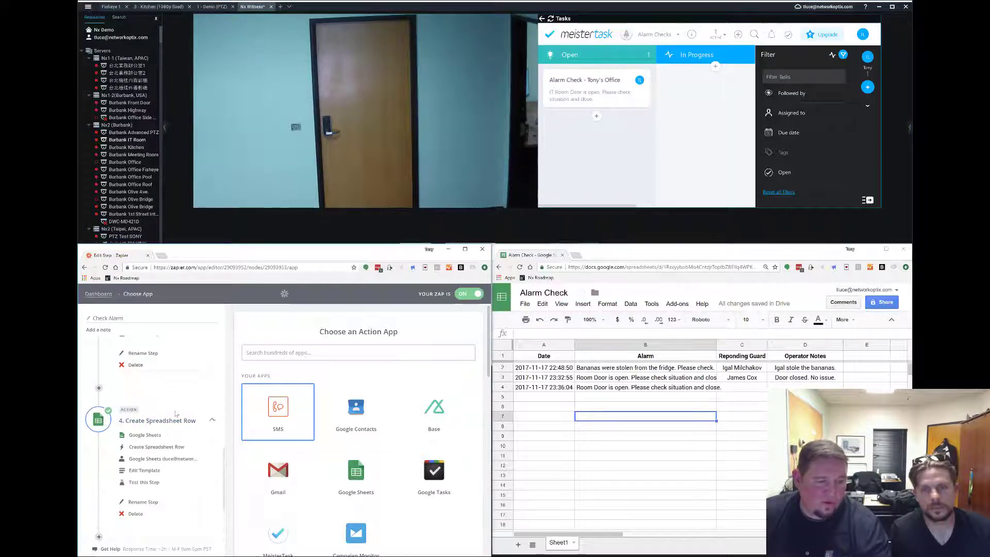
{"action": "scroll", "coordinate": [175, 414], "scroll_direction": "down", "scroll_amount": 2}
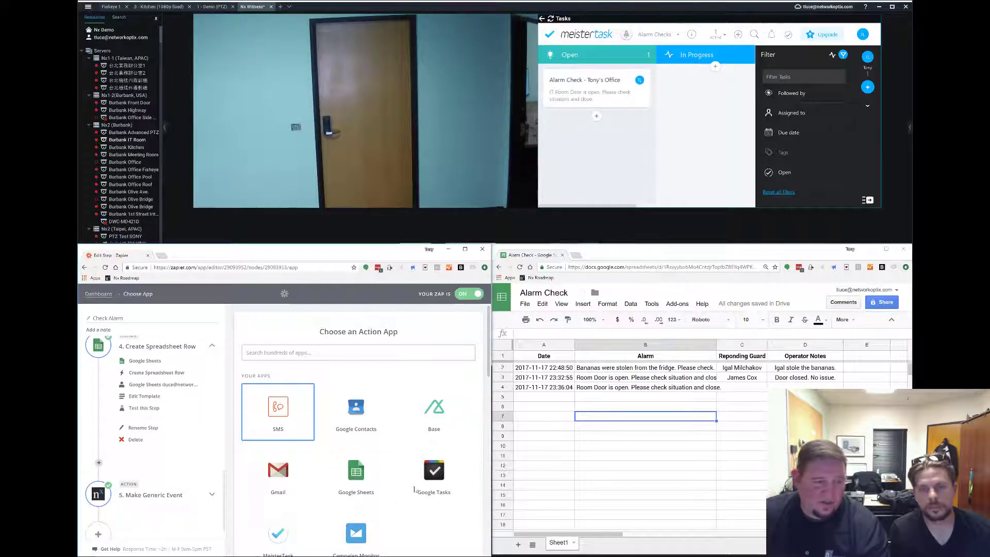
{"action": "scroll", "coordinate": [135, 509], "scroll_direction": "down", "scroll_amount": 1}
{"action": "left_click", "coordinate": [161, 472]}
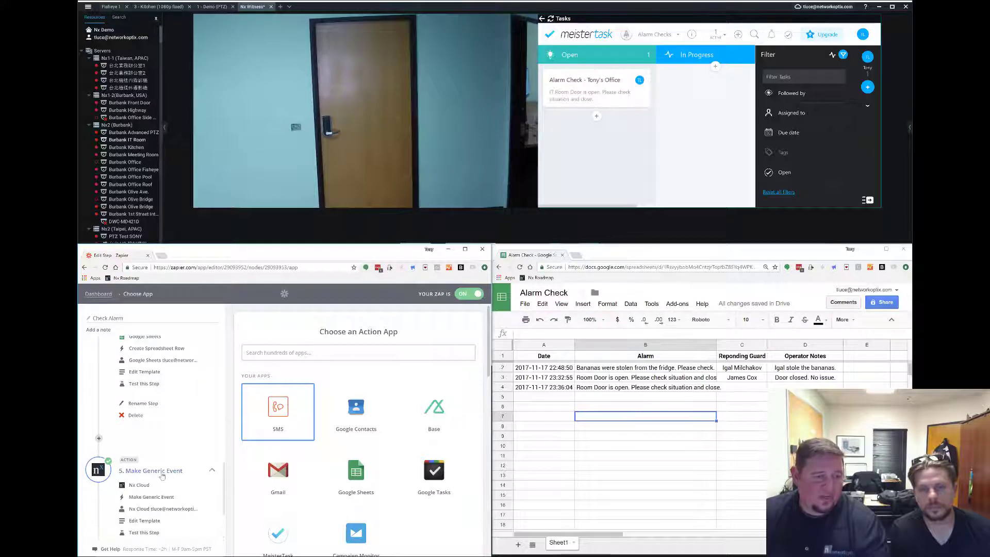
{"action": "scroll", "coordinate": [165, 474], "scroll_direction": "down", "scroll_amount": 3}
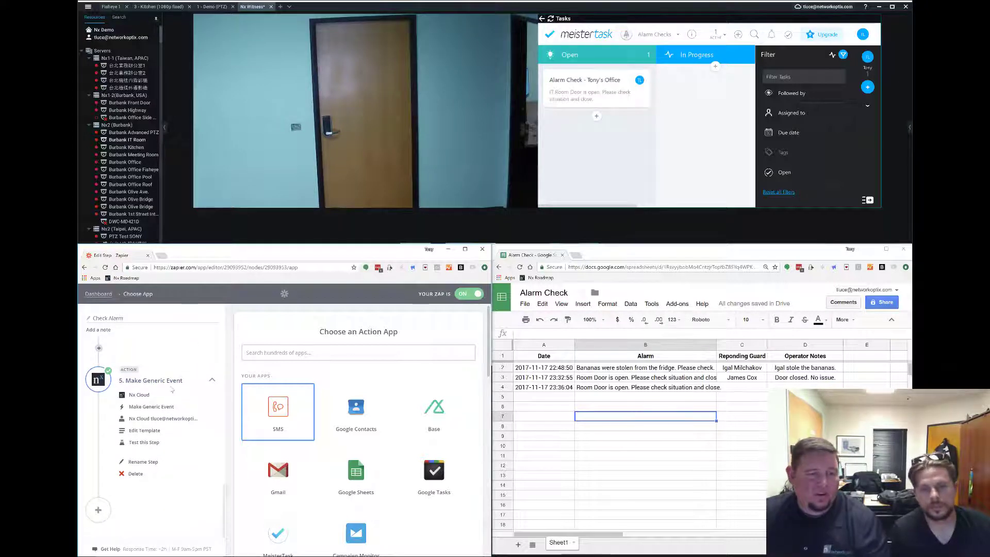
{"action": "mouse_move", "coordinate": [464, 121]}
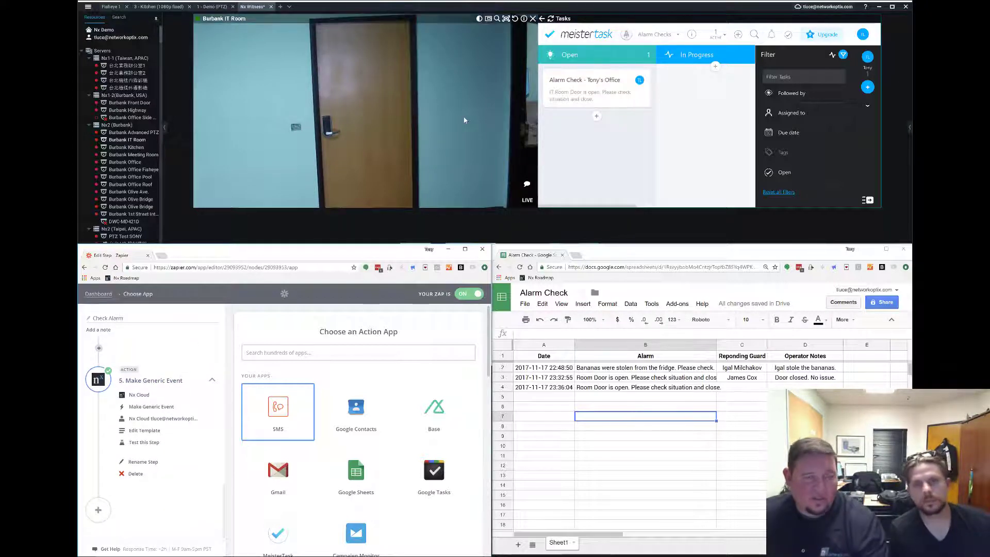
{"action": "right_click", "coordinate": [448, 157]}
{"action": "left_click", "coordinate": [494, 261]}
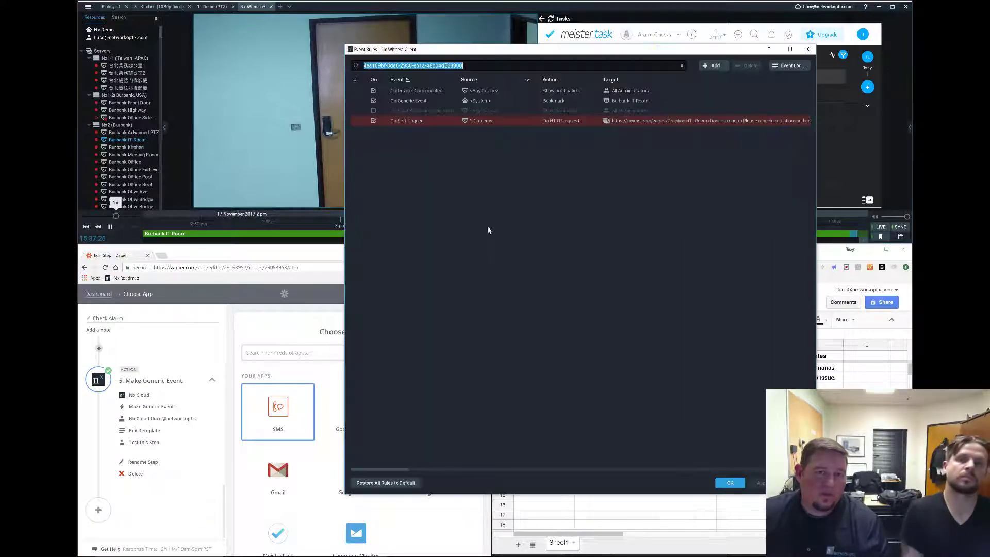
{"action": "left_click", "coordinate": [437, 103]}
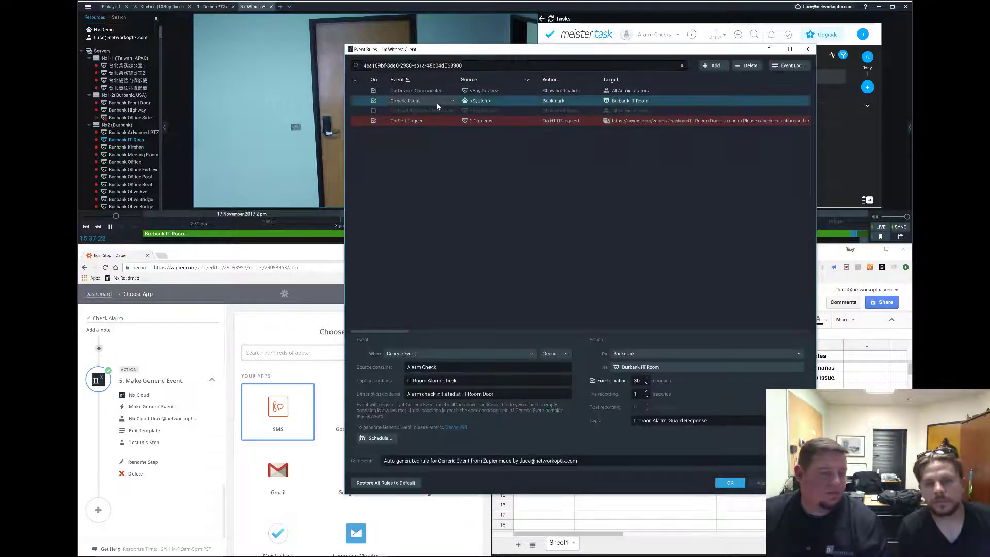
{"action": "left_click", "coordinate": [807, 49]}
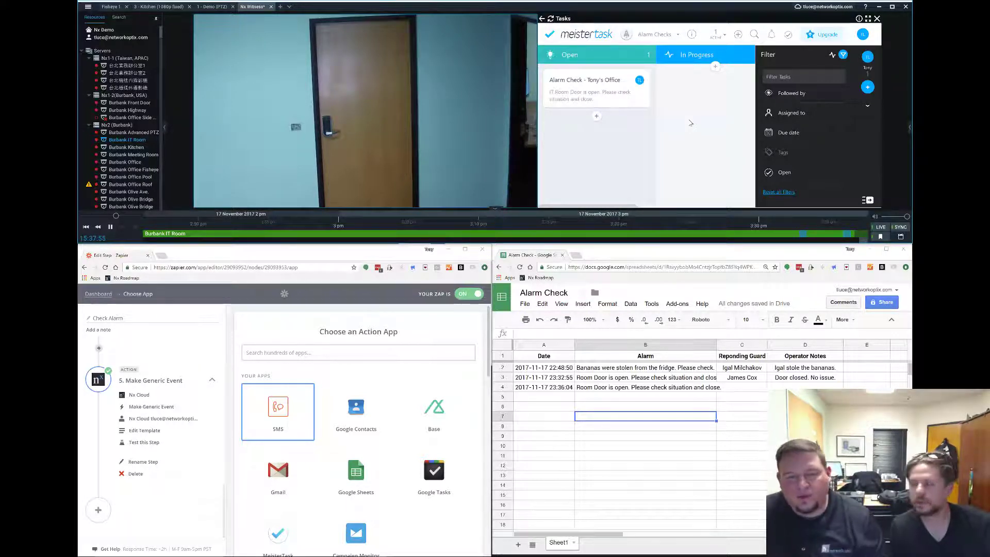
Minimize Zapier and the spreadsheet and maximize the Nx Witness client.
{"action": "left_click", "coordinate": [448, 250]}
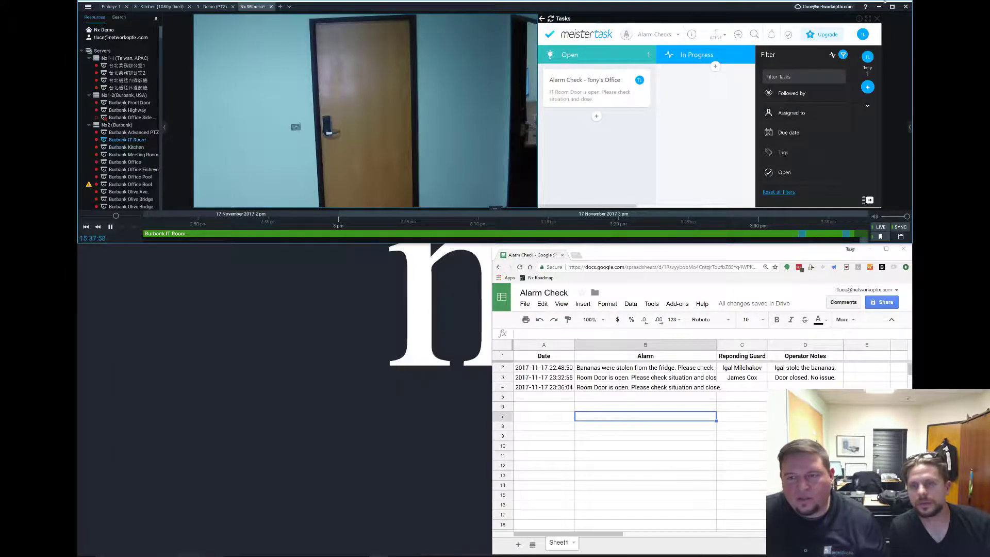
{"action": "left_click", "coordinate": [870, 249]}
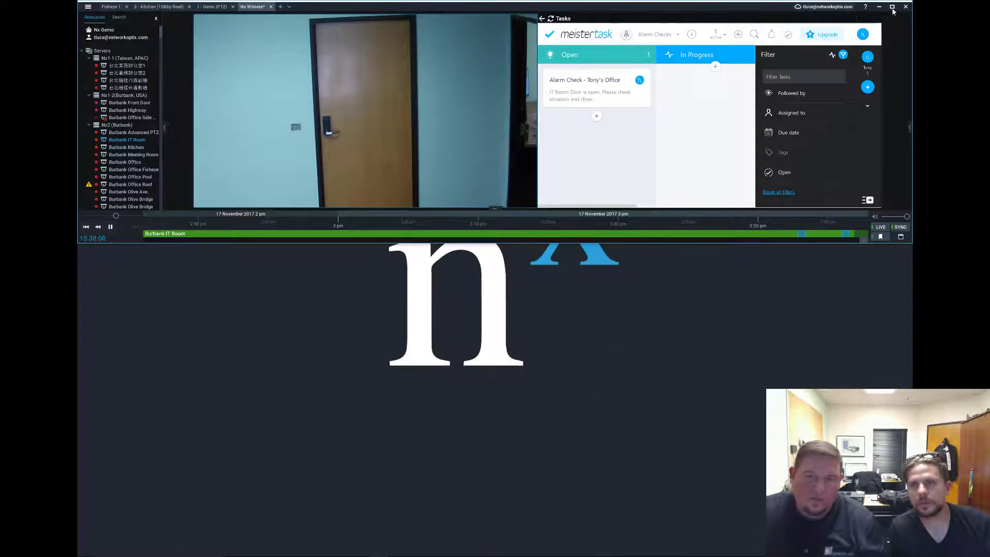
{"action": "left_click", "coordinate": [892, 7]}
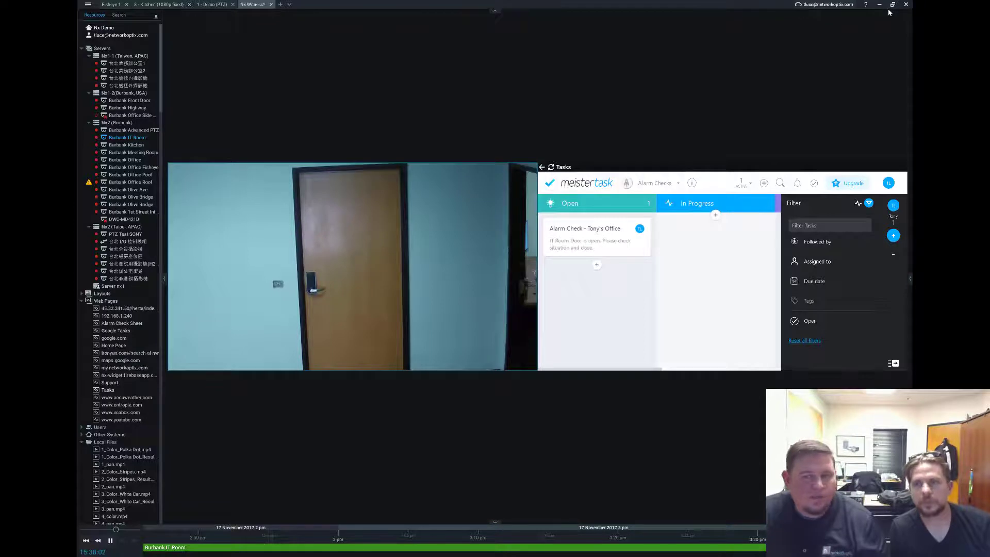
Open the Alarm Check MeisterTask card, mark it complete, and archive it.
{"action": "left_click", "coordinate": [617, 231]}
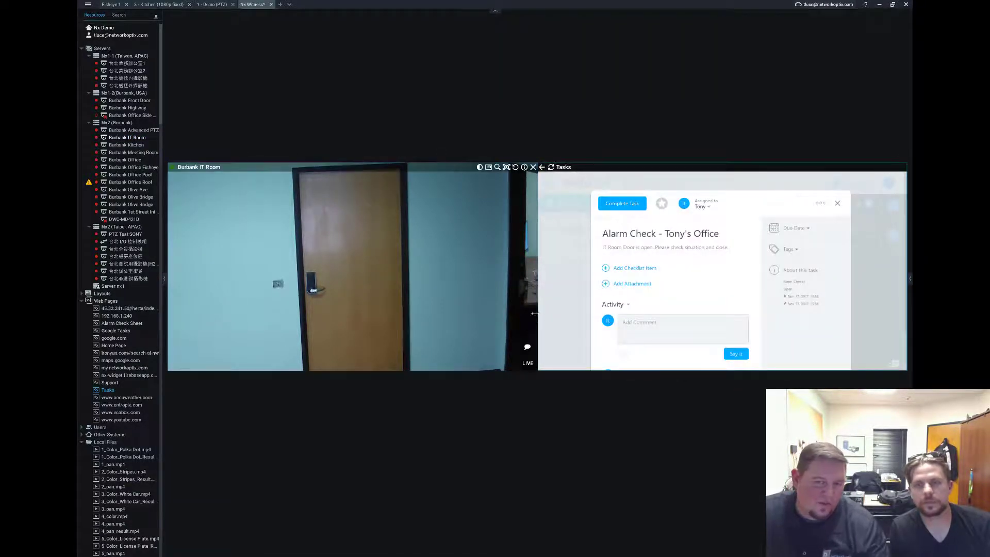
{"action": "left_click", "coordinate": [619, 206]}
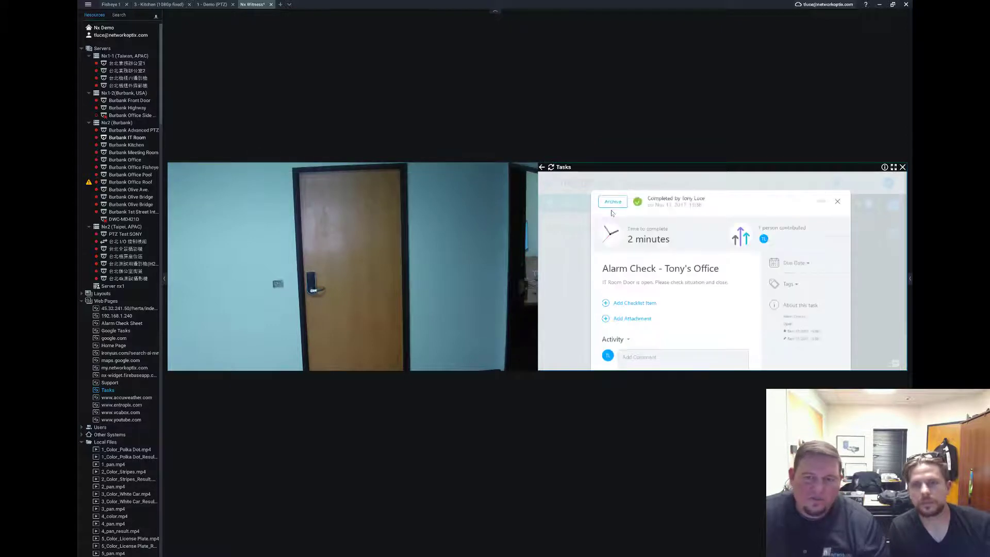
{"action": "left_click", "coordinate": [618, 205]}
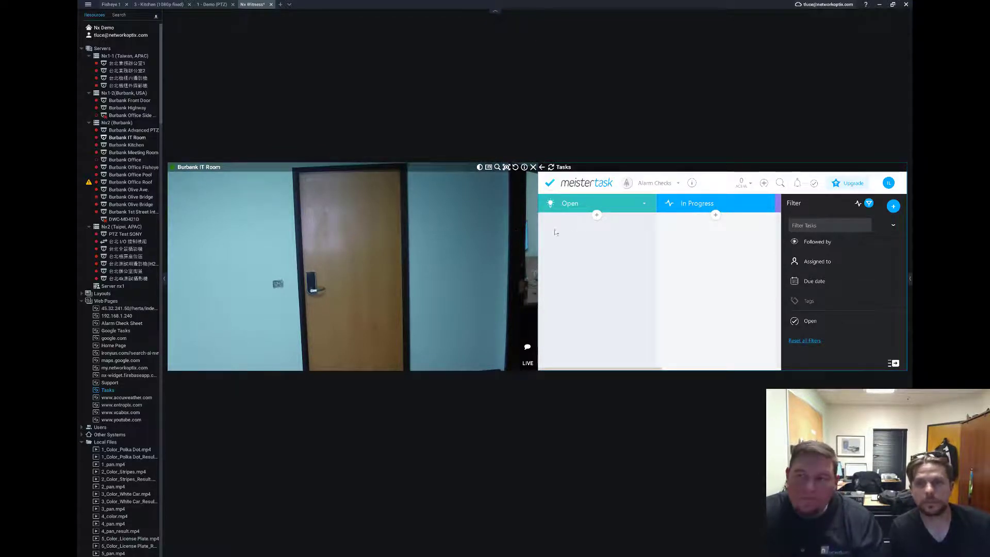
Restore the Nx Witness window, bring the Edit Step Zapier window forward, and widen it across the screen.
{"action": "left_click", "coordinate": [893, 6]}
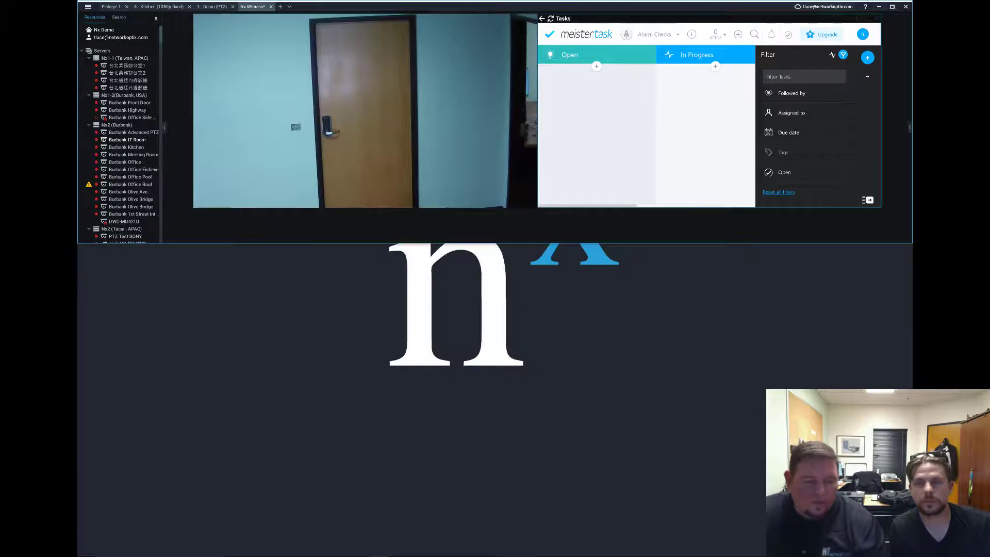
{"action": "mouse_move", "coordinate": [271, 549]}
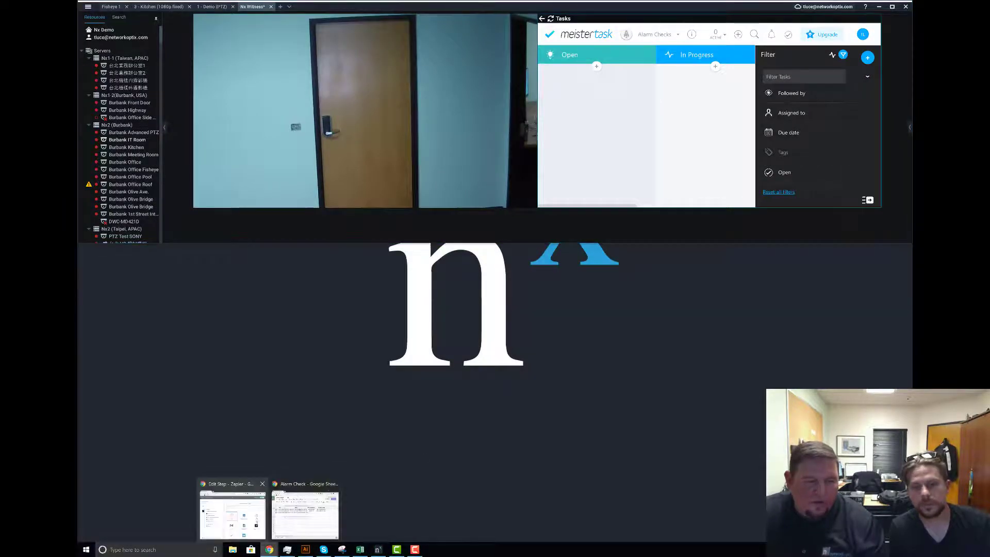
{"action": "left_click", "coordinate": [232, 513]}
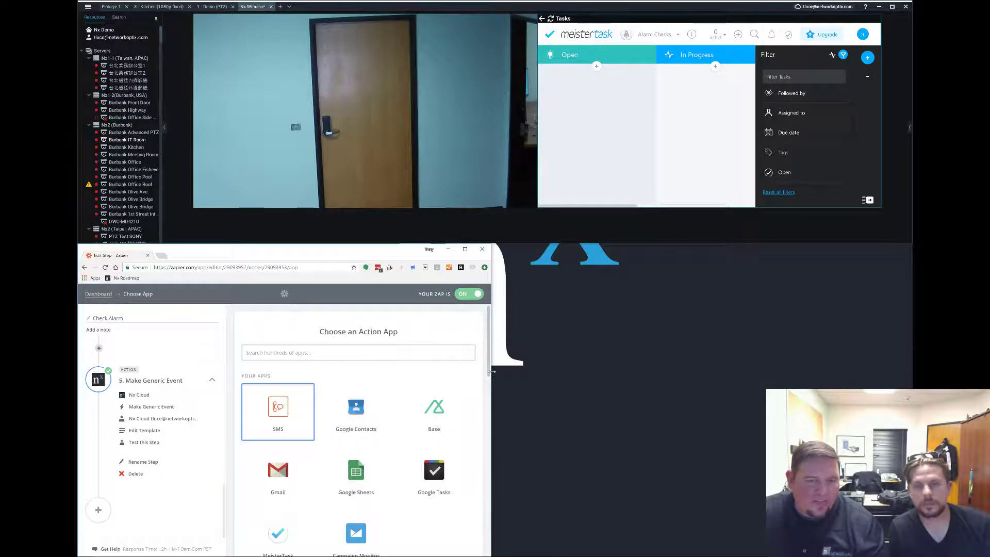
{"action": "left_click_drag", "start_coordinate": [492, 371], "coordinate": [911, 373]}
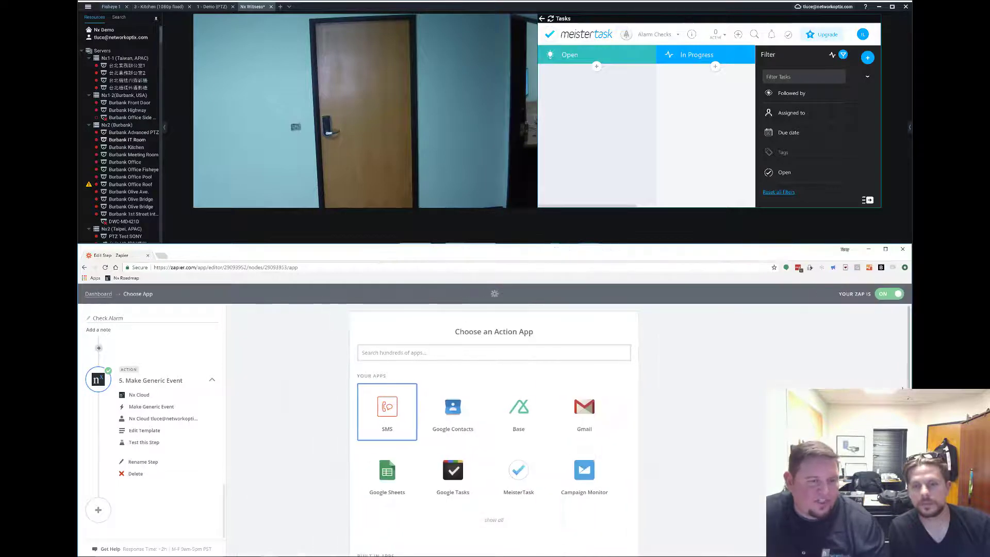